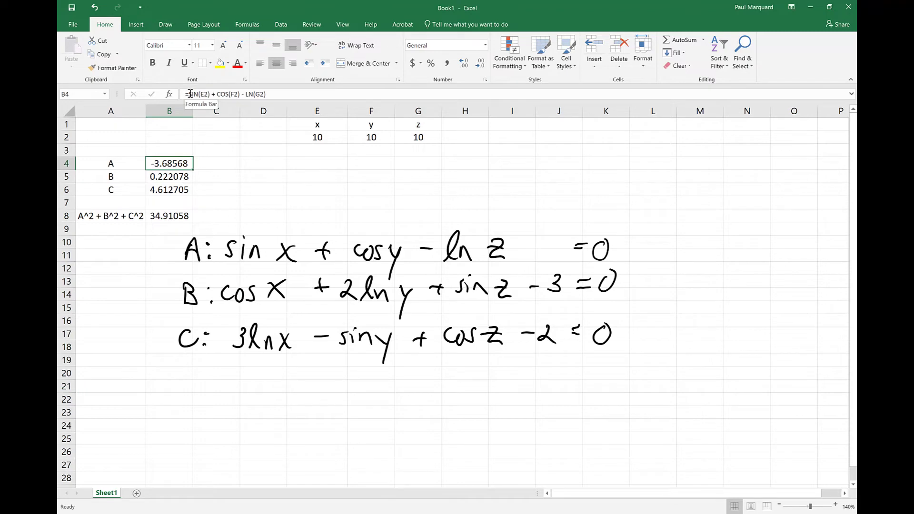
# Examine the formulas for A, B, C and the sum of squares in B4:B6 and B8 against the handwritten equations
pyautogui.moveTo(189, 94); pyautogui.dragTo(274, 94)
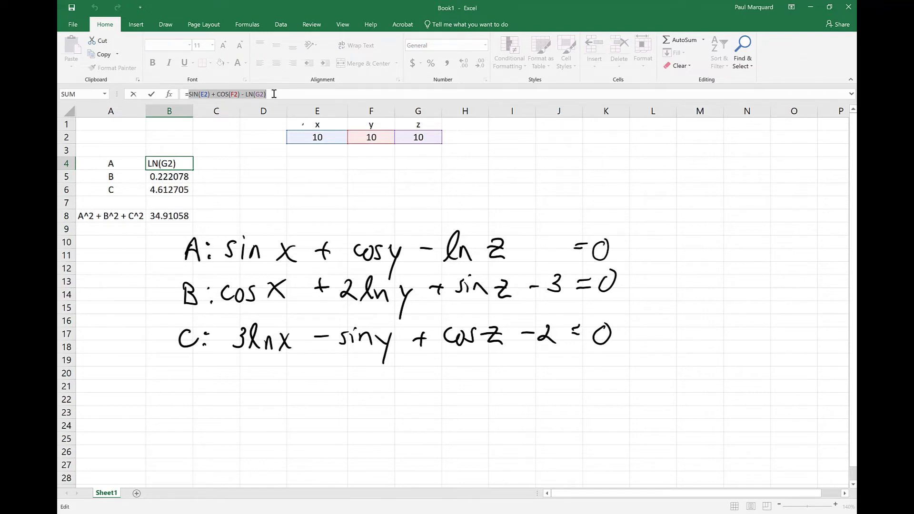
pyautogui.moveTo(325, 120)
pyautogui.mouseDown()
pyautogui.moveTo(317, 156)
pyautogui.moveTo(304, 120)
pyautogui.mouseUp()
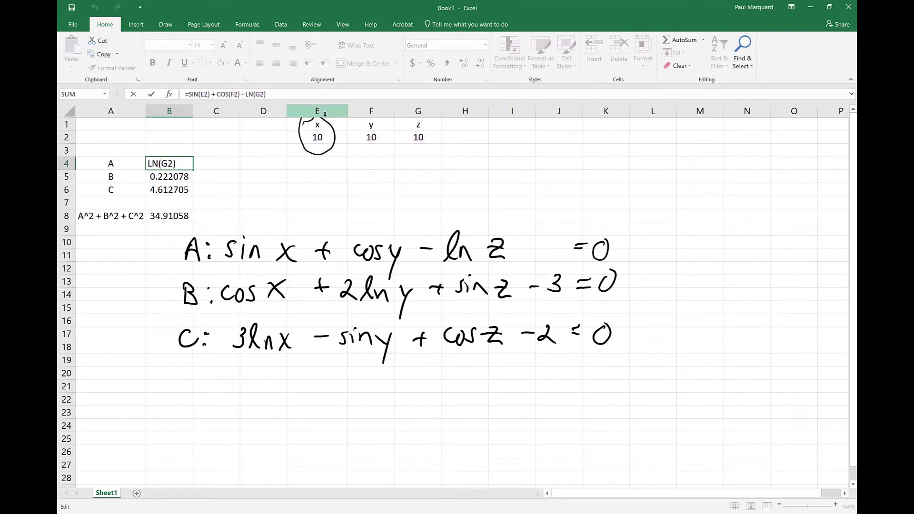
pyautogui.moveTo(381, 121)
pyautogui.mouseDown()
pyautogui.moveTo(357, 119)
pyautogui.moveTo(400, 124)
pyautogui.moveTo(405, 145)
pyautogui.moveTo(406, 125)
pyautogui.mouseUp()
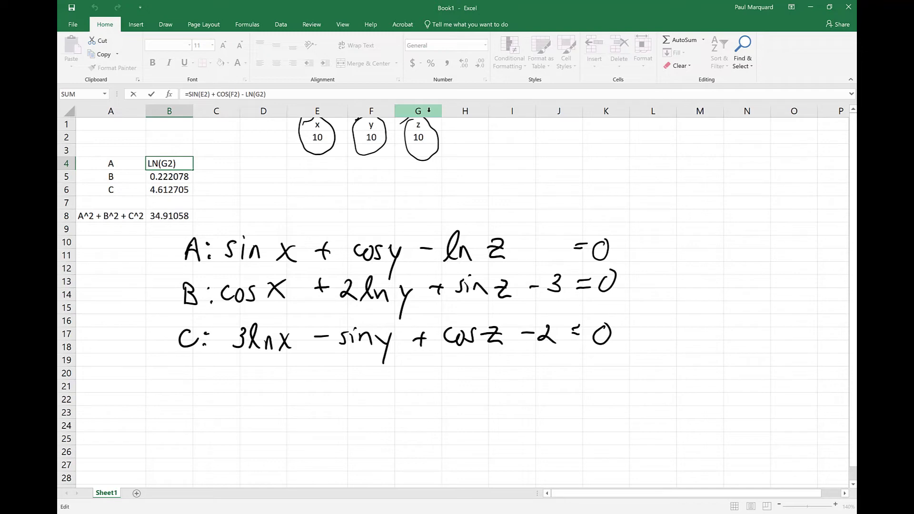
pyautogui.click(160, 177)
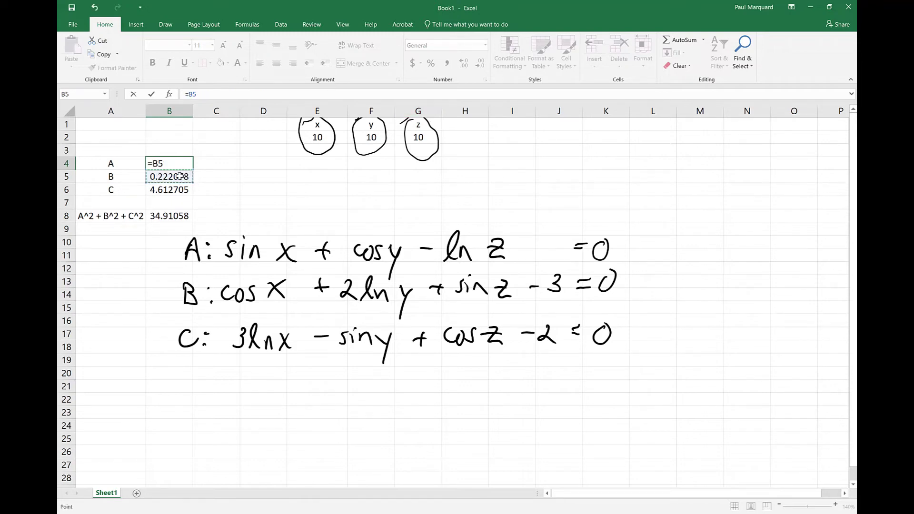
pyautogui.press('Escape')
pyautogui.click(177, 177)
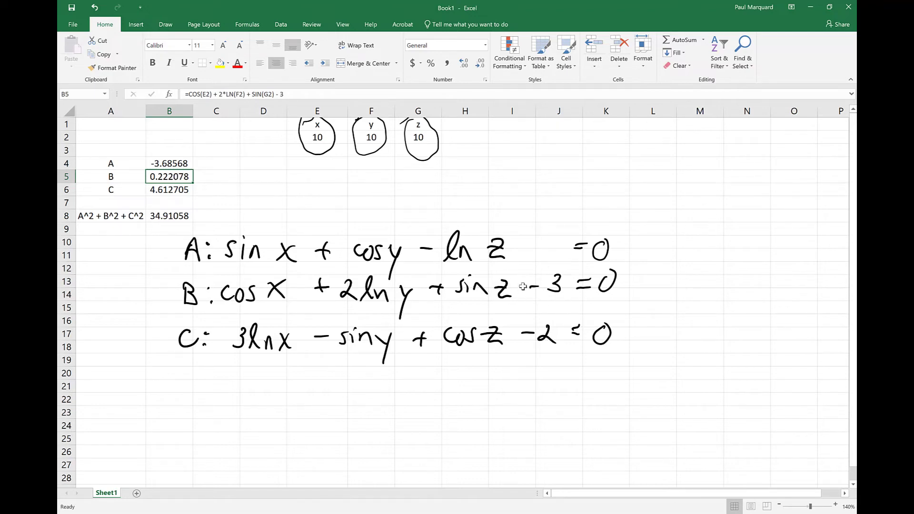
pyautogui.click(160, 191)
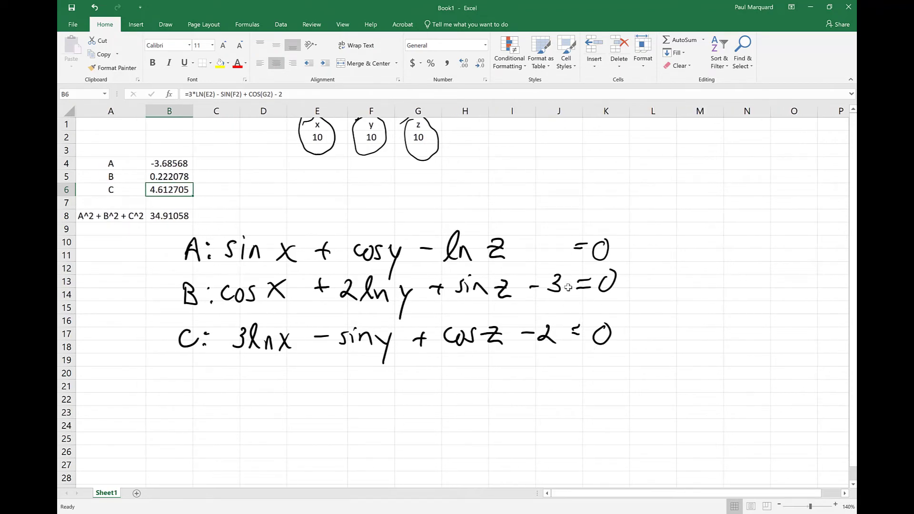
pyautogui.click(103, 217)
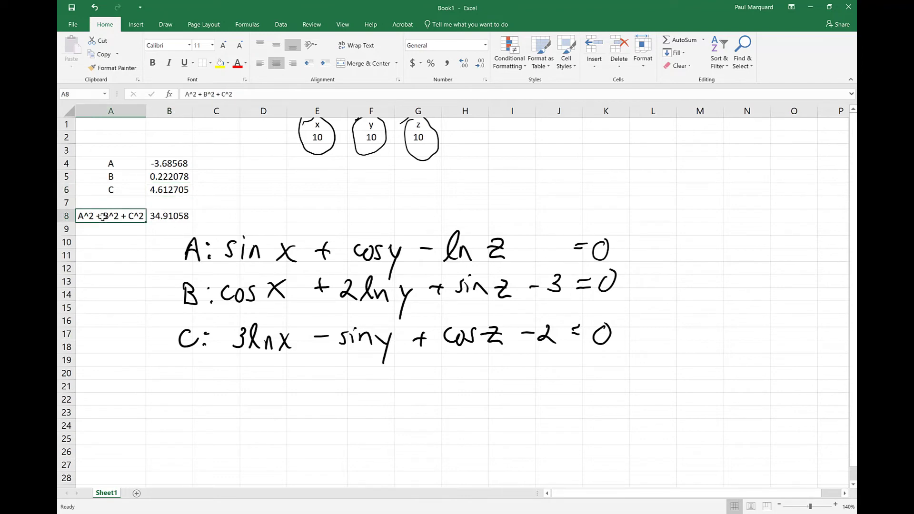
pyautogui.press('Right')
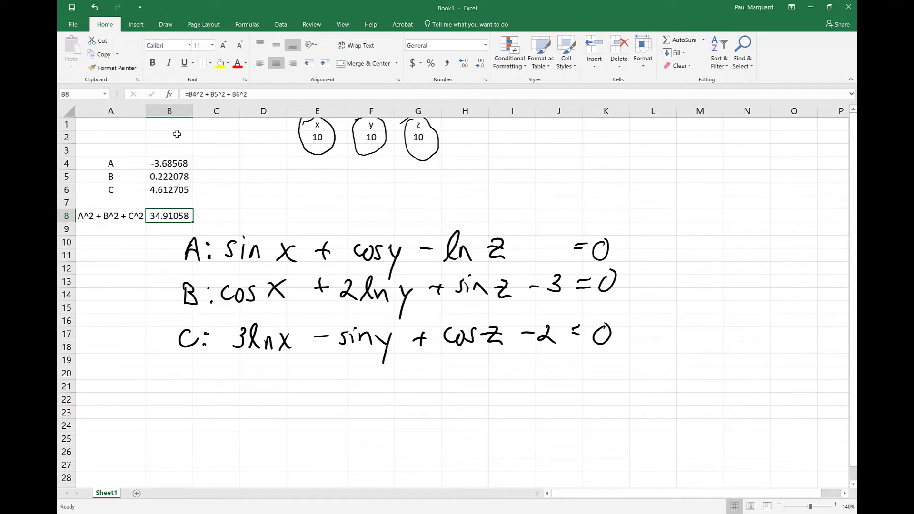
pyautogui.click(167, 160)
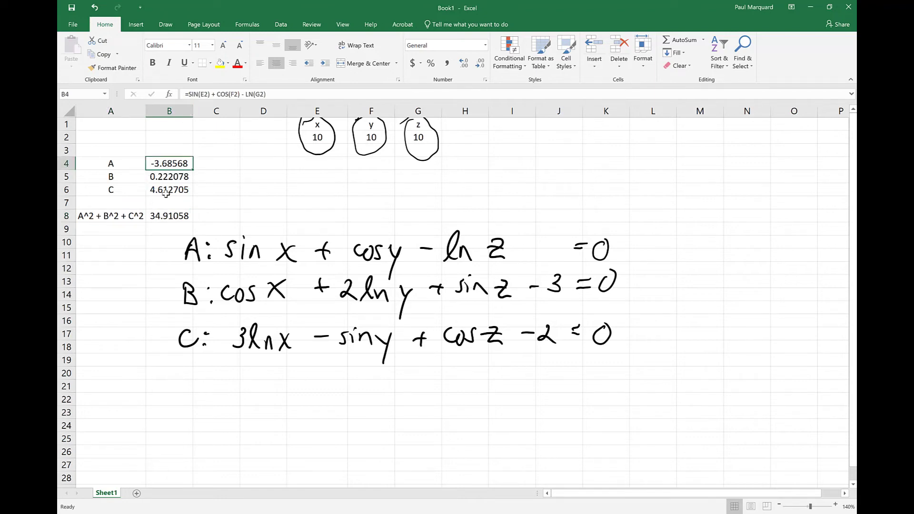
# Open Solver for the sum-of-squares result and set the objective to cell $B$8
pyautogui.click(164, 217)
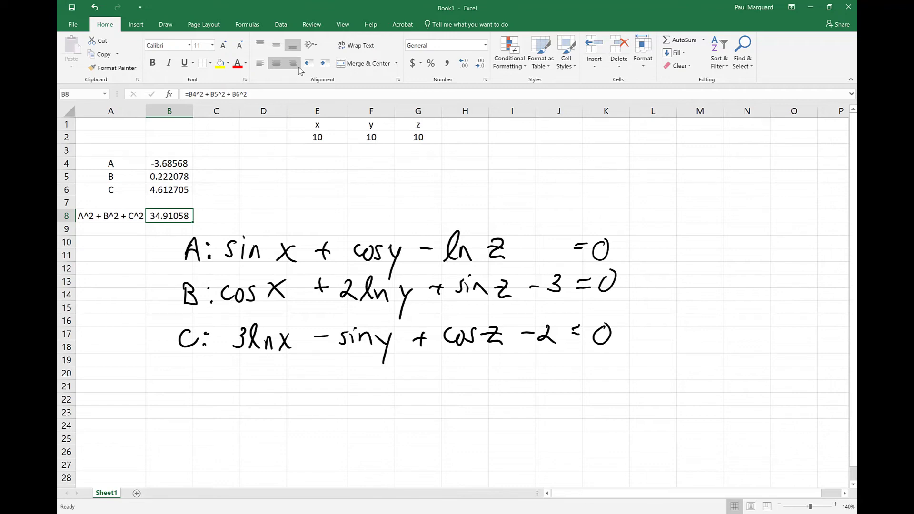
pyautogui.click(282, 27)
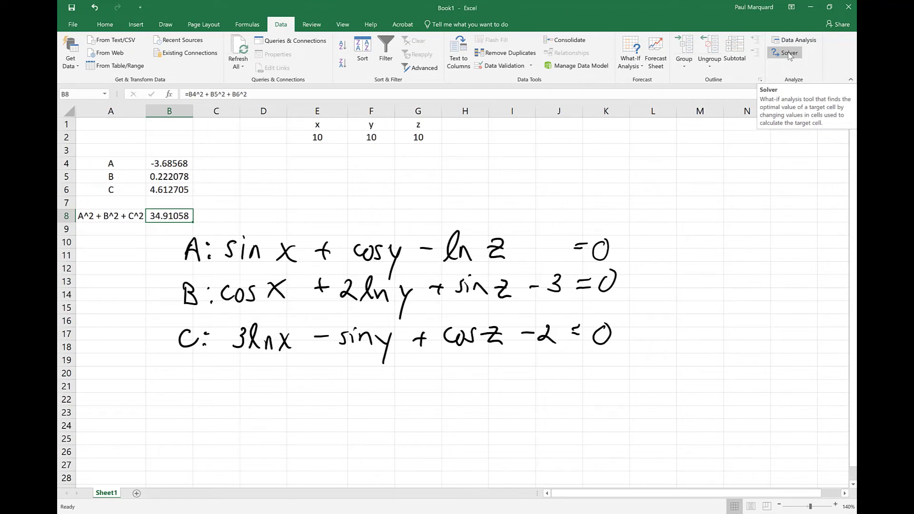
pyautogui.click(788, 54)
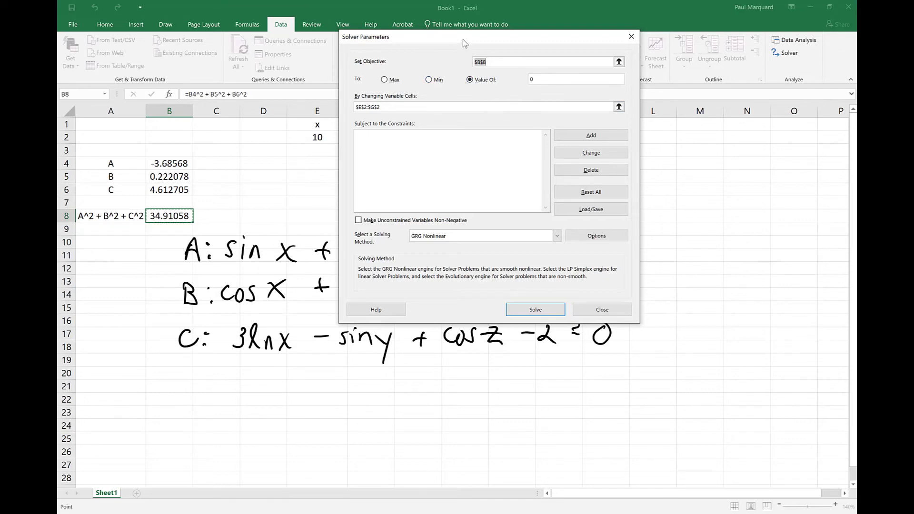
pyautogui.moveTo(464, 42); pyautogui.dragTo(581, 127)
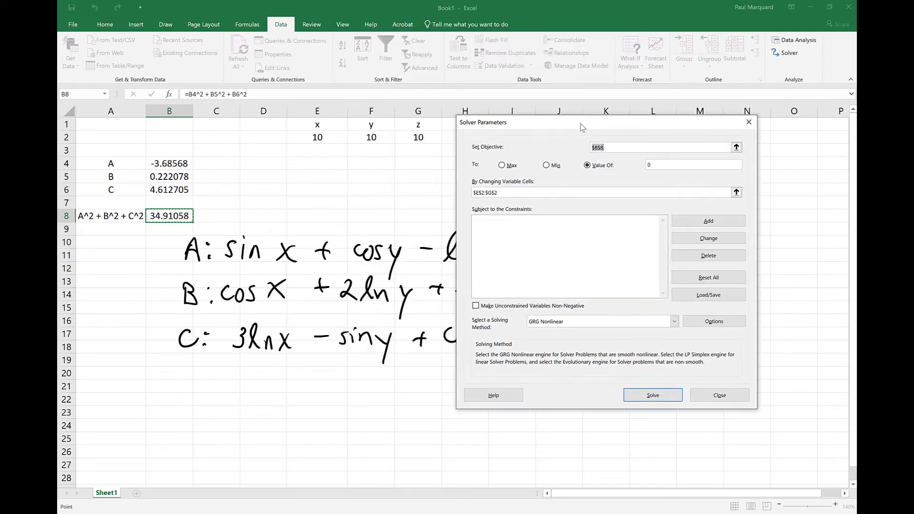
pyautogui.moveTo(316, 138); pyautogui.dragTo(404, 141)
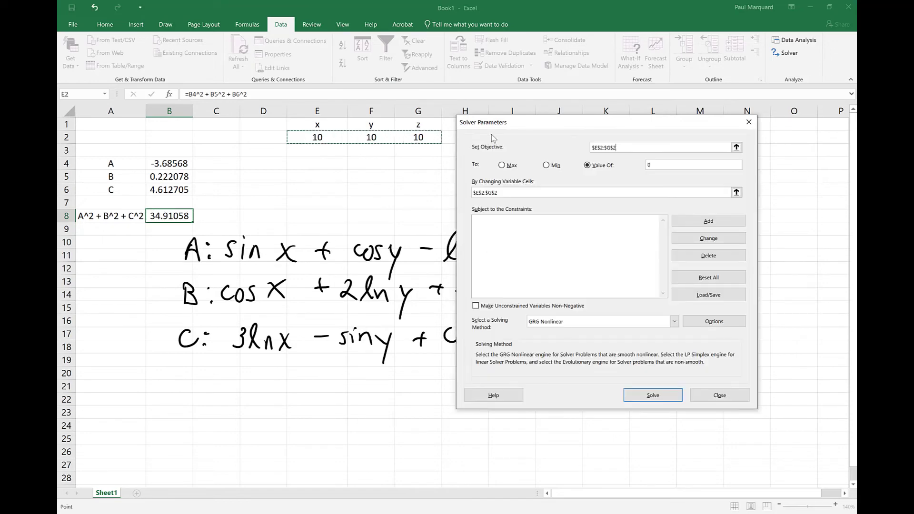
pyautogui.moveTo(534, 125); pyautogui.dragTo(500, 91)
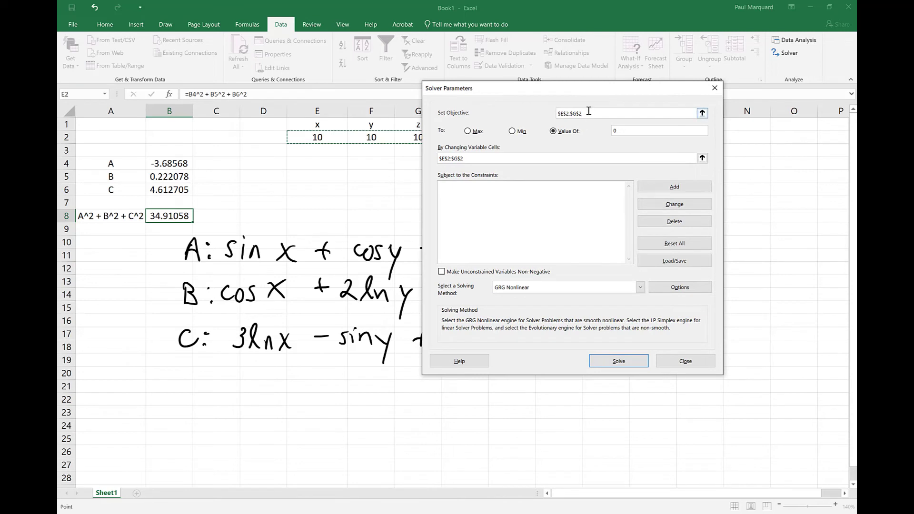
pyautogui.moveTo(589, 111); pyautogui.dragTo(546, 112)
pyautogui.press('BackSpace')
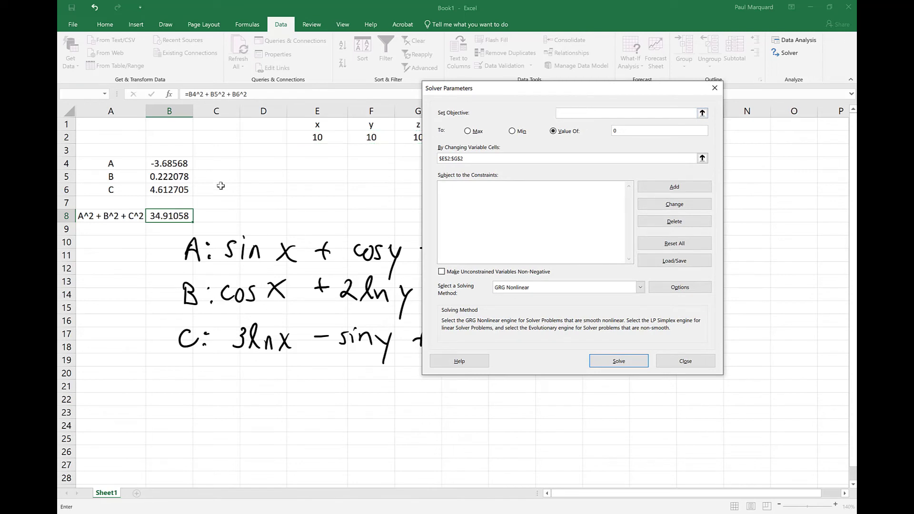
pyautogui.click(165, 218)
# Set Solver's changing variable cells to $E$2:$G$2, covering the x, y and z values
pyautogui.moveTo(464, 161); pyautogui.dragTo(427, 161)
pyautogui.moveTo(502, 90); pyautogui.dragTo(544, 129)
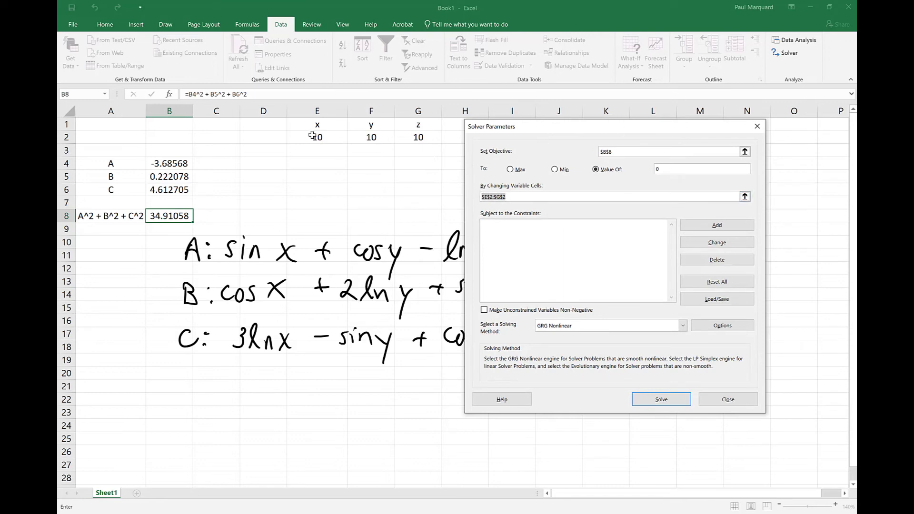
pyautogui.moveTo(312, 135); pyautogui.dragTo(388, 138)
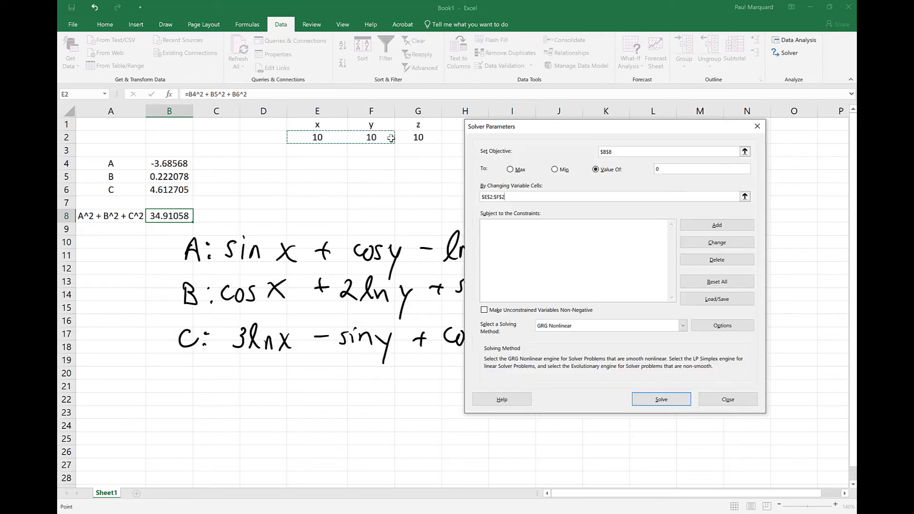
pyautogui.moveTo(324, 138); pyautogui.dragTo(414, 139)
# Choose GRG Nonlinear as the solving method and allow unconstrained variables to be negative
pyautogui.click(485, 311)
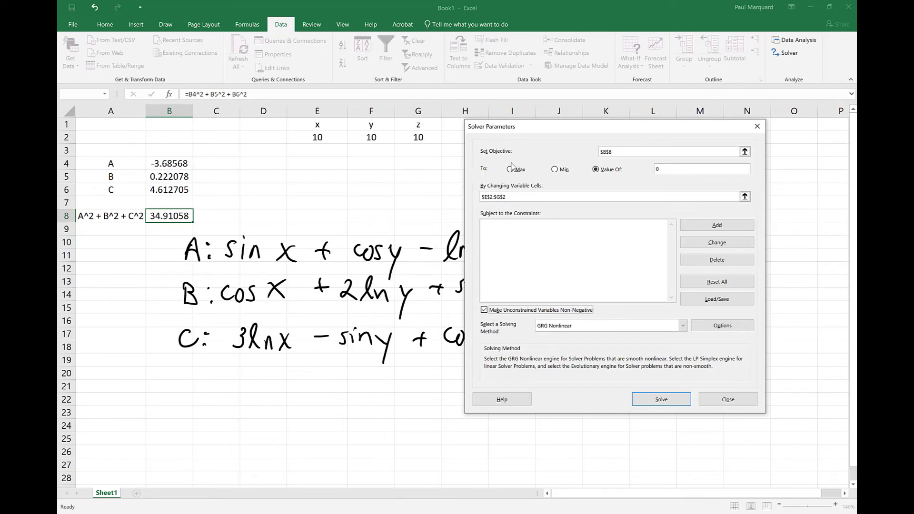
pyautogui.moveTo(556, 130); pyautogui.dragTo(528, 166)
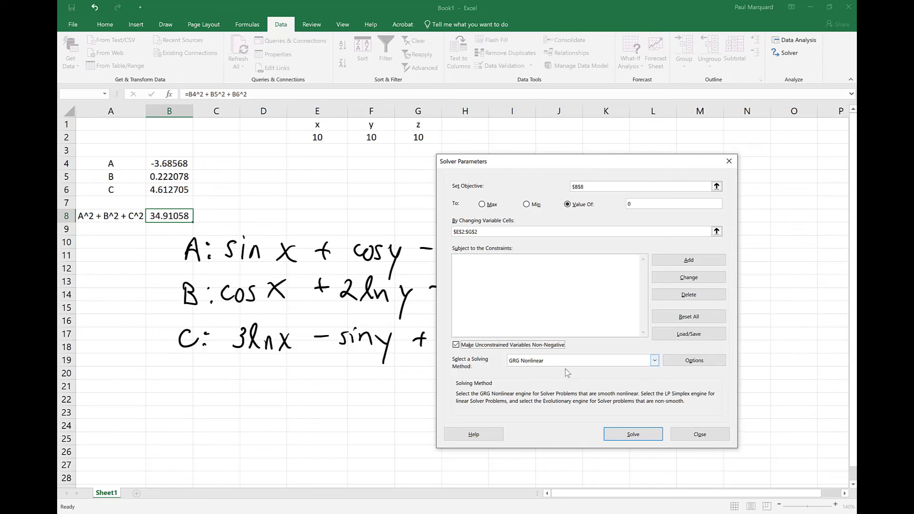
pyautogui.click(656, 362)
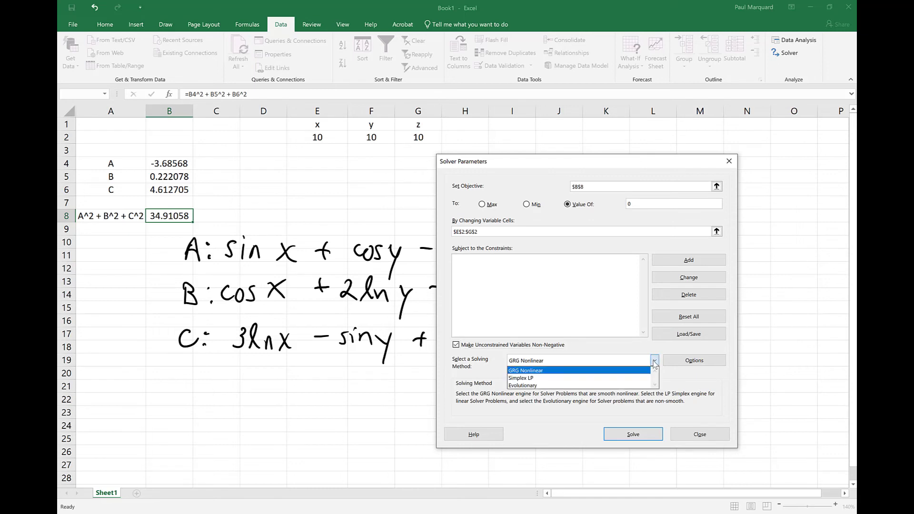
pyautogui.click(621, 371)
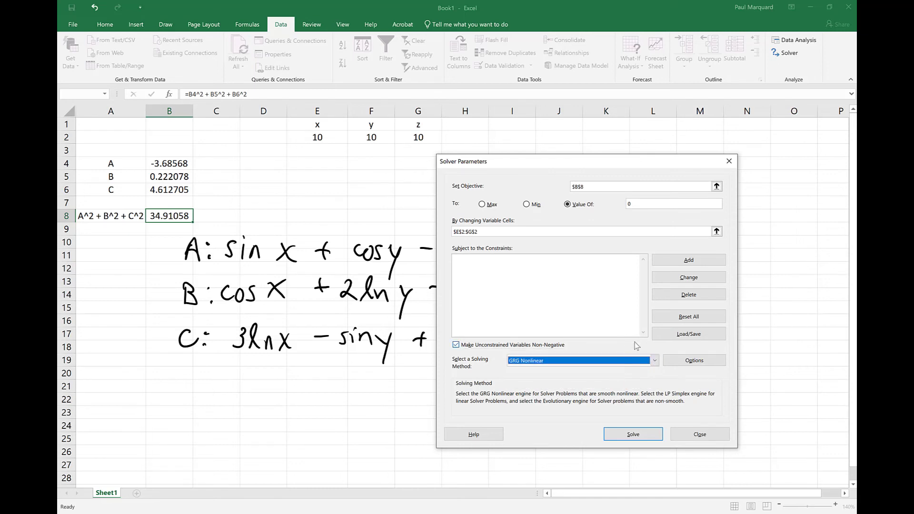
pyautogui.hotkey('alt', 'k')
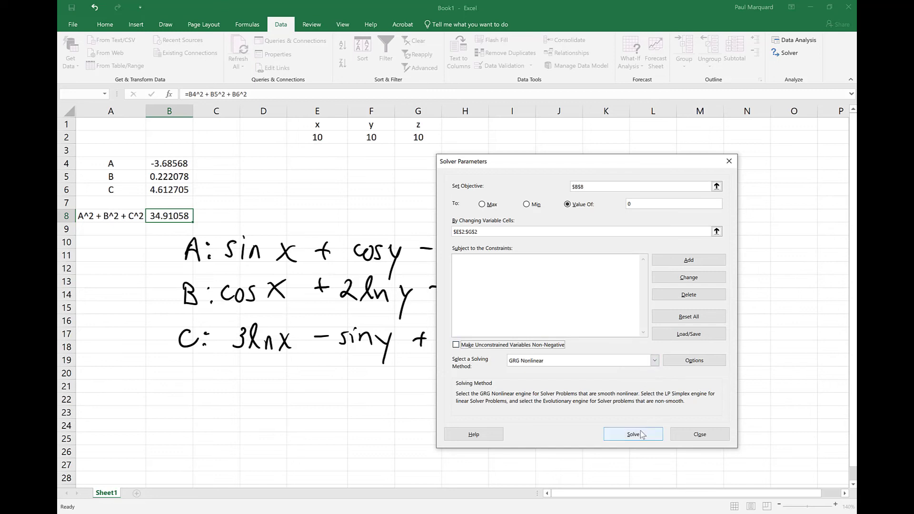
# Run Solver from the initial guesses, keep its values, and run it once more from those values
pyautogui.click(633, 434)
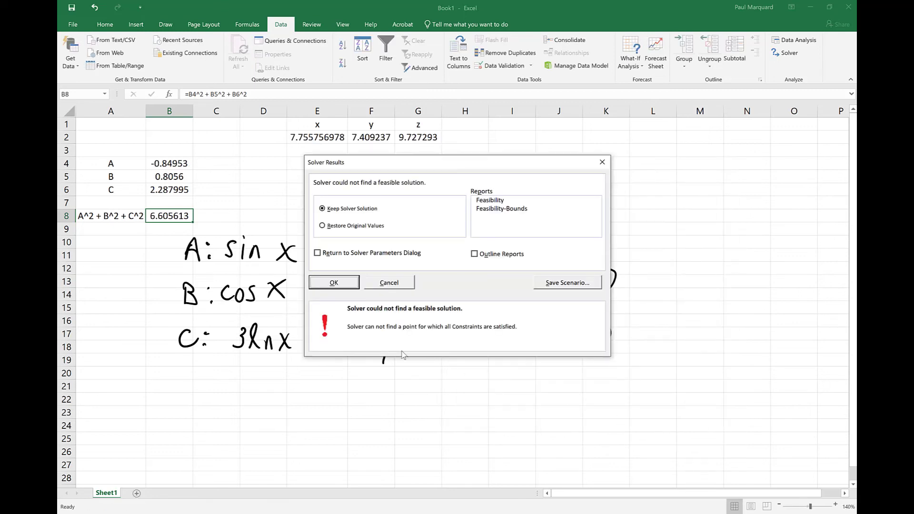
pyautogui.click(341, 284)
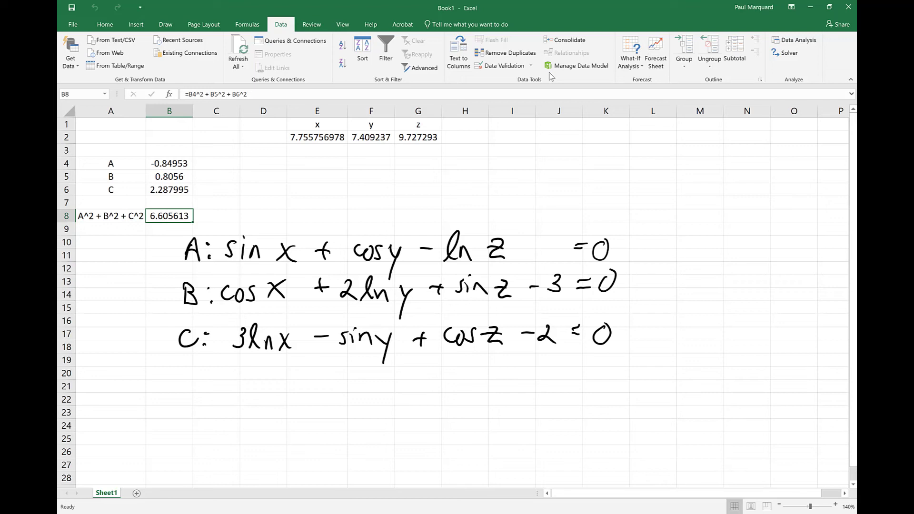
pyautogui.click(785, 54)
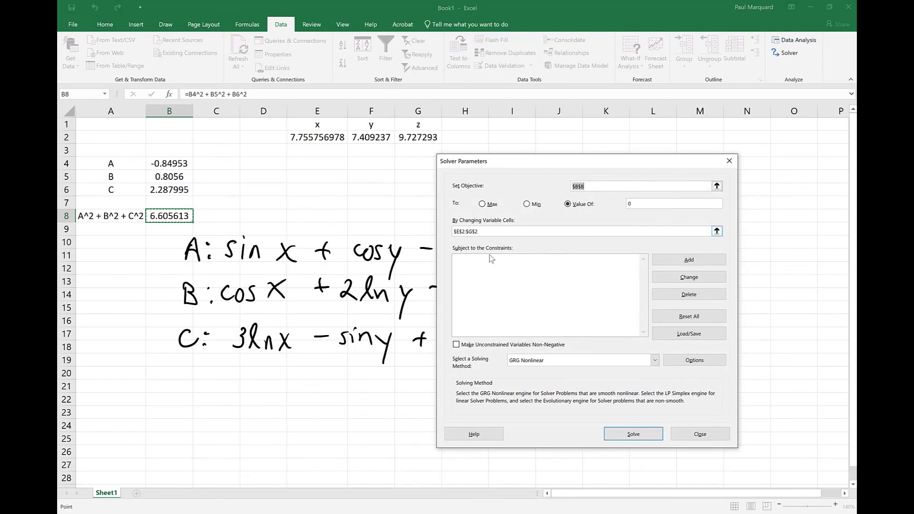
pyautogui.click(632, 435)
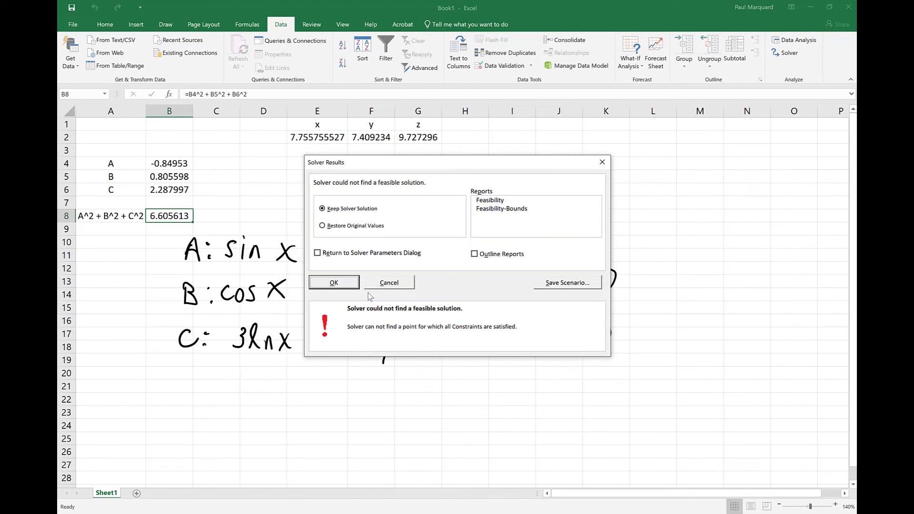
pyautogui.click(343, 286)
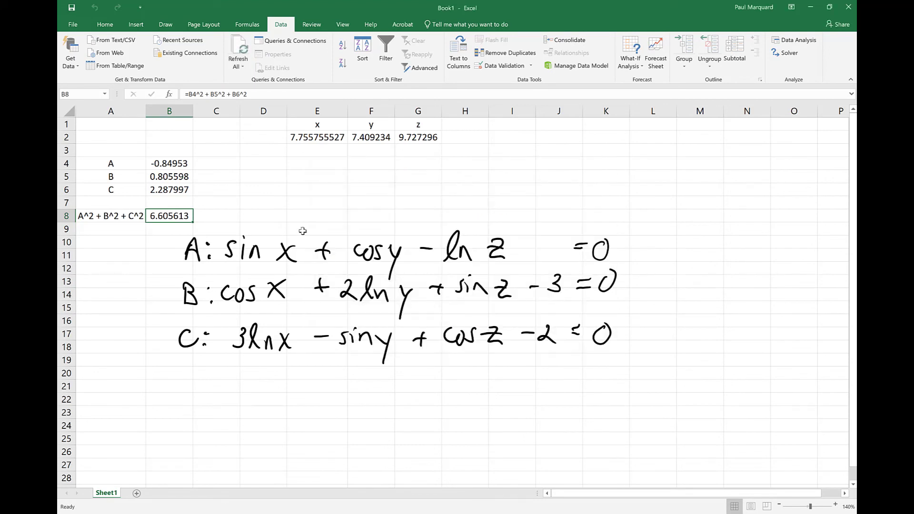
# Enter new starting guesses of 1 for x, y and z in cells E2, F2 and G2
pyautogui.click(312, 137)
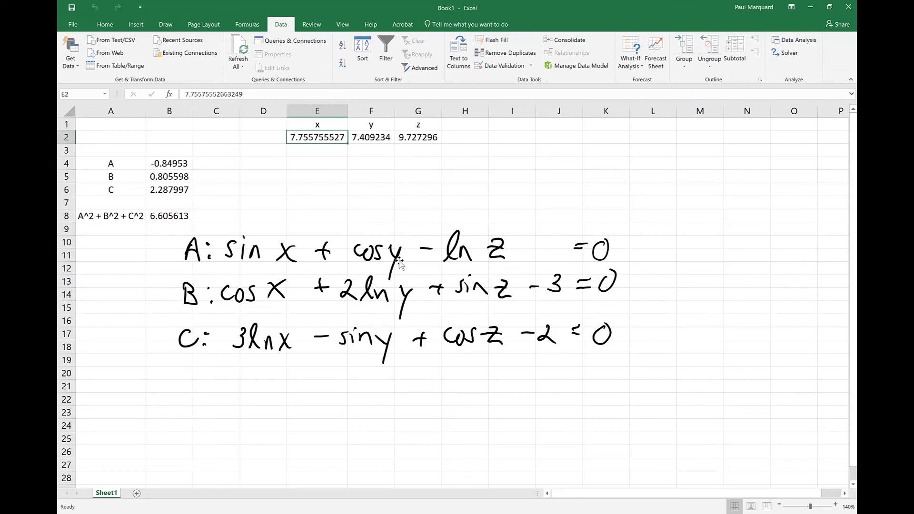
pyautogui.write('1')
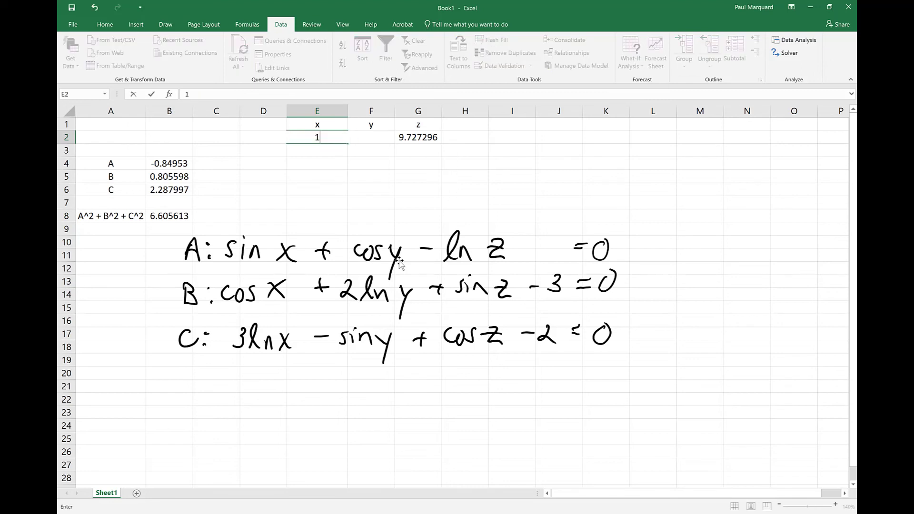
pyautogui.press('Tab')
pyautogui.write('1')
pyautogui.press('Tab')
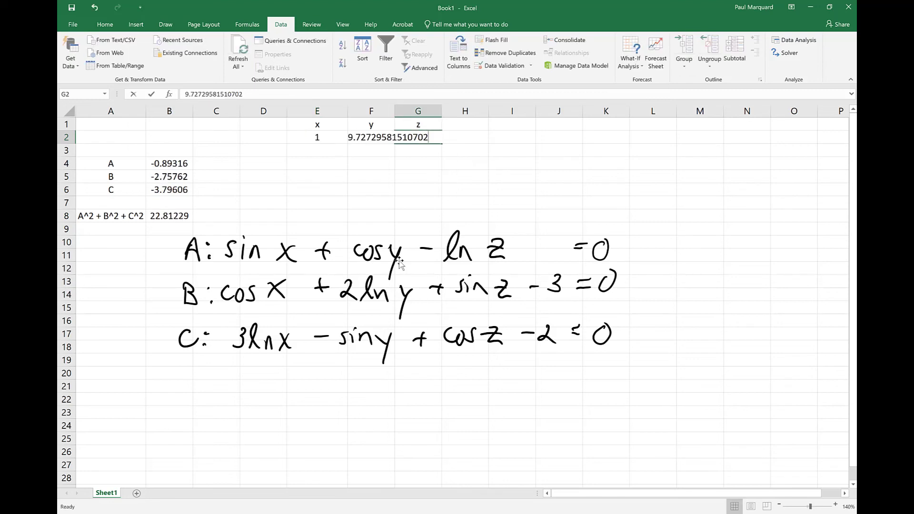
pyautogui.write('1')
pyautogui.press('Tab')
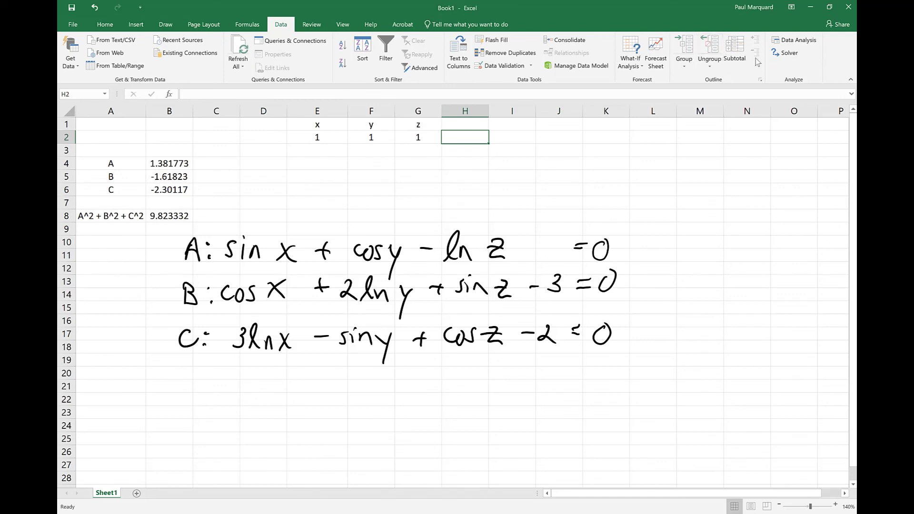
# Run Solver with the existing parameters on the new guesses and keep the Solver solution
pyautogui.click(786, 52)
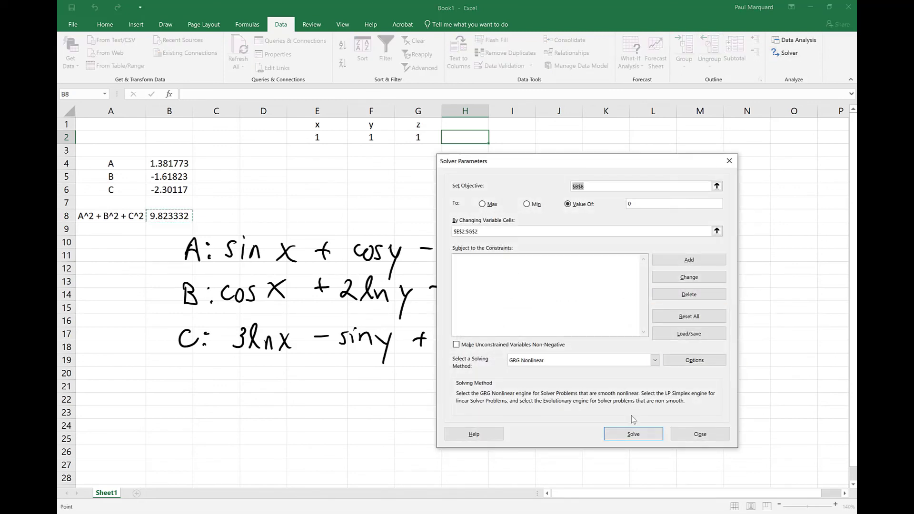
pyautogui.click(633, 434)
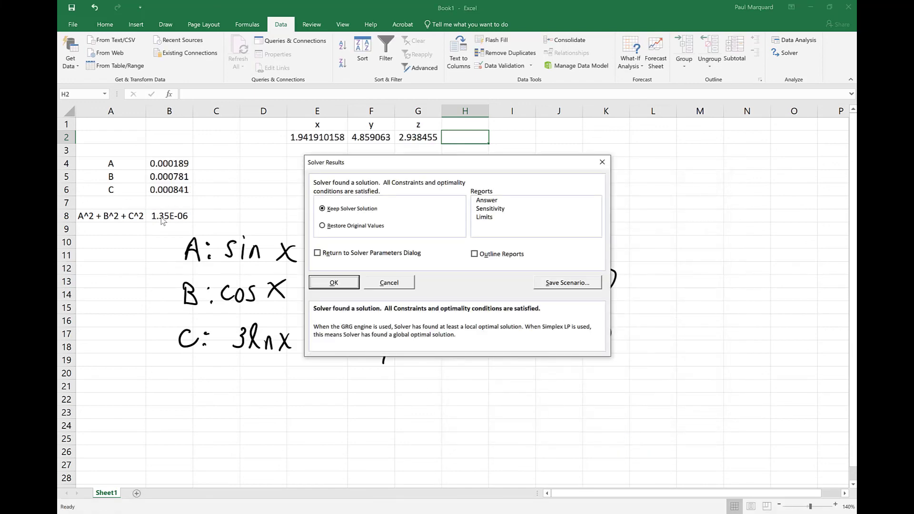
pyautogui.click(329, 285)
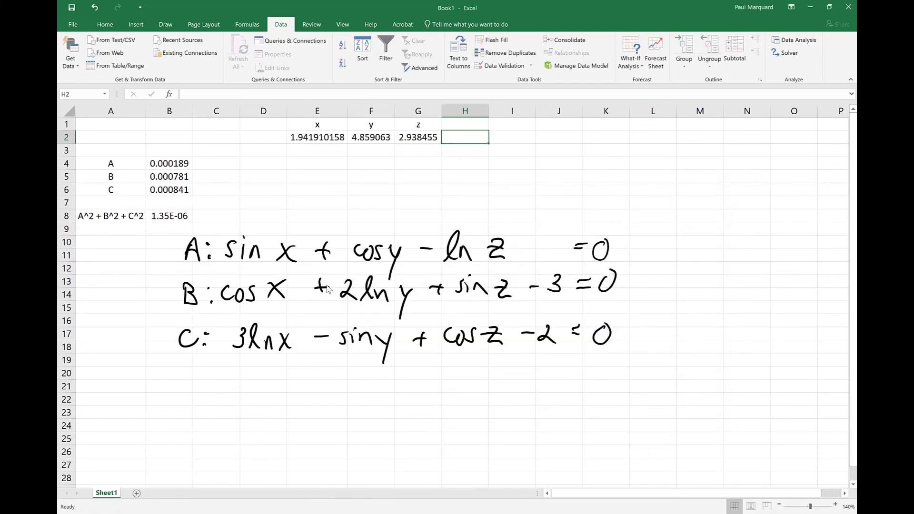
# Run Solver twice more with the existing parameters on the sum of squares in B8, keeping the Solver solution each time
pyautogui.click(168, 220)
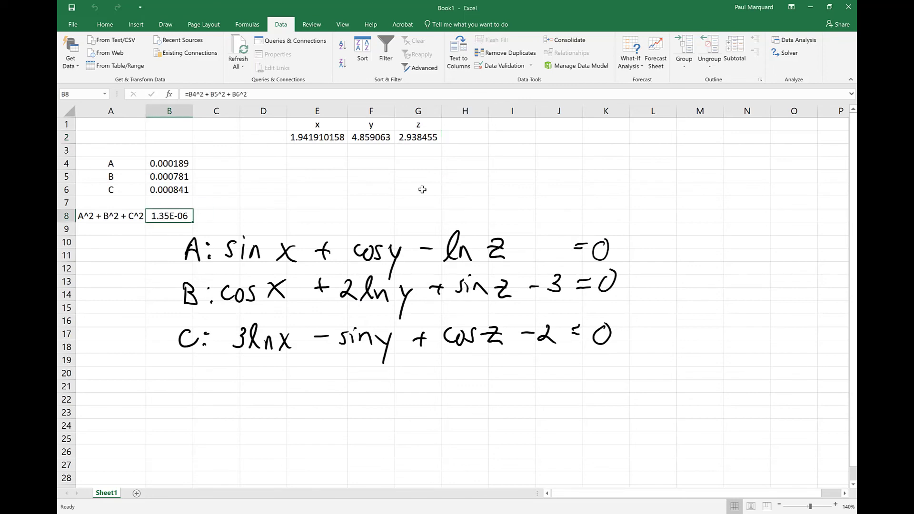
pyautogui.click(787, 53)
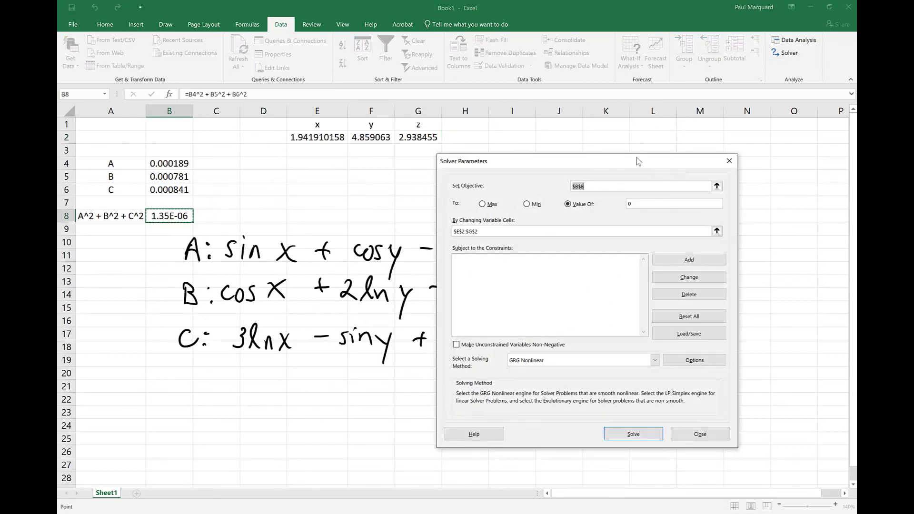
pyautogui.click(635, 435)
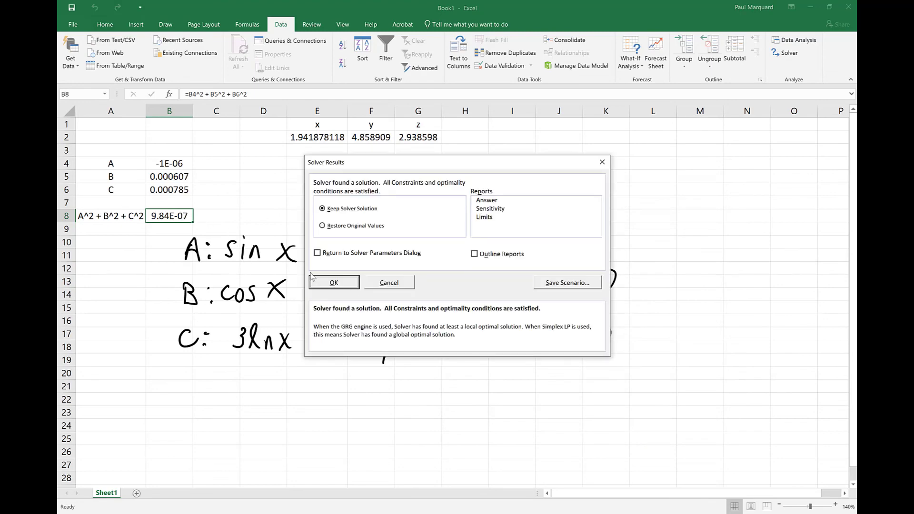
pyautogui.click(333, 283)
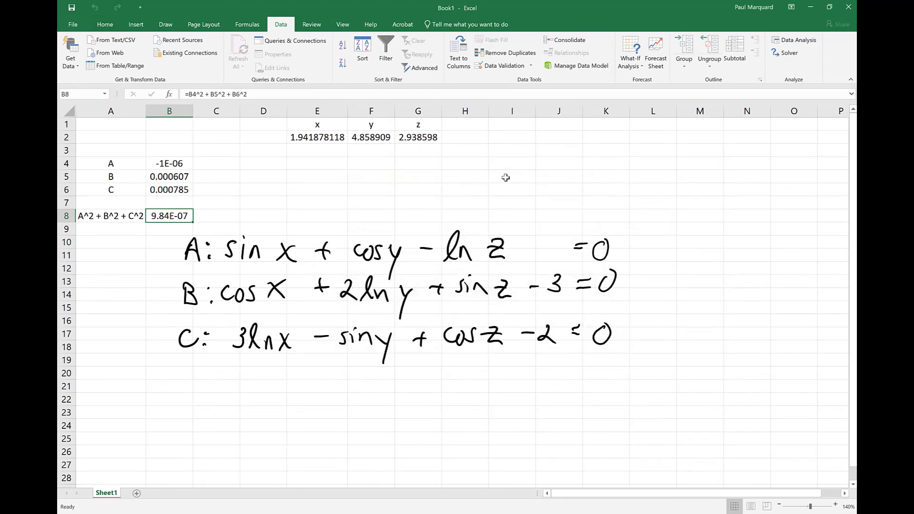
pyautogui.click(784, 55)
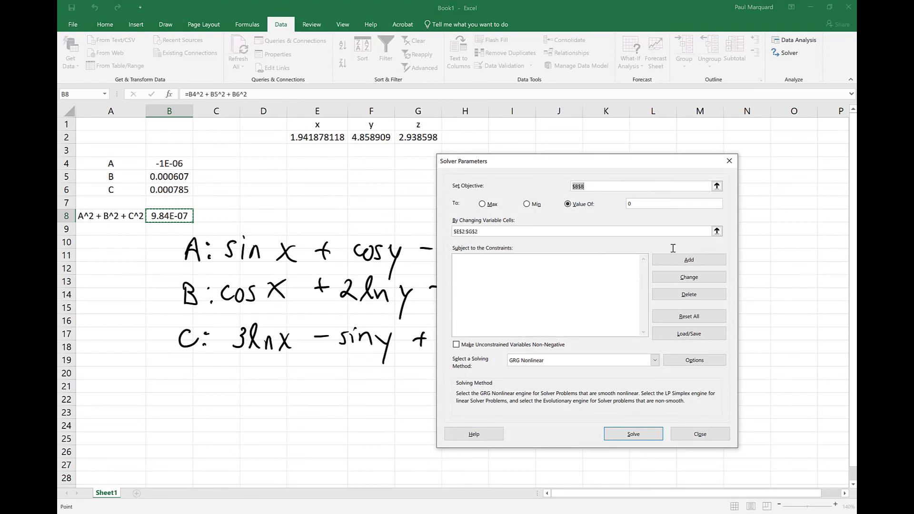
pyautogui.click(629, 434)
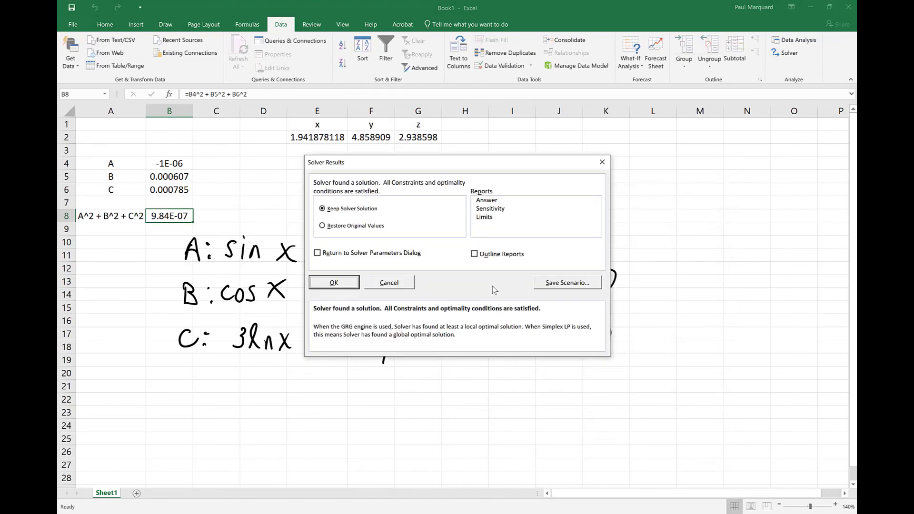
pyautogui.click(343, 285)
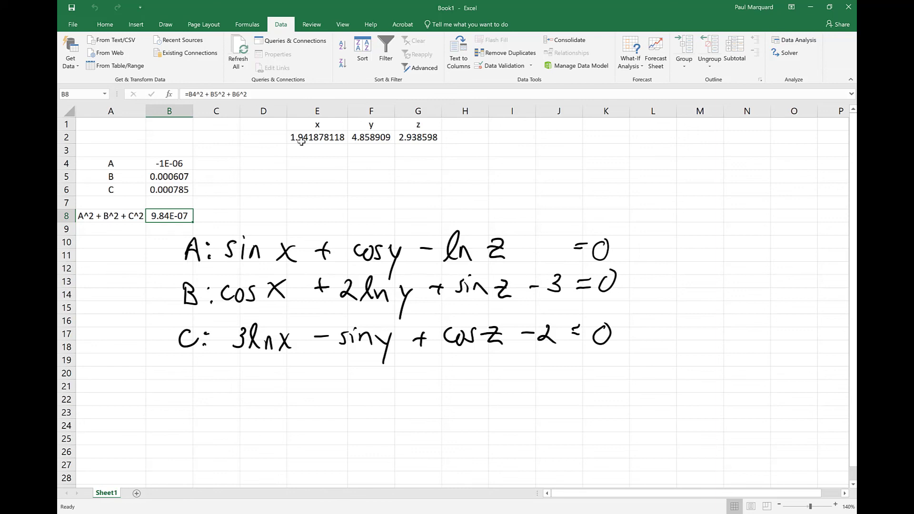
# Select the x, y and z values in E2:G2, and draw freehand ink loops around the three handwritten equations and around those values
pyautogui.moveTo(306, 137); pyautogui.dragTo(411, 139)
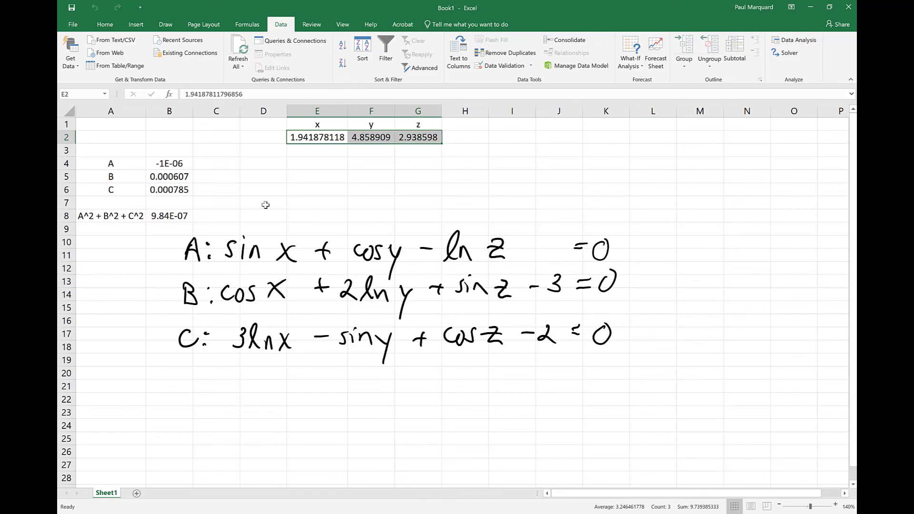
pyautogui.moveTo(218, 198)
pyautogui.mouseDown()
pyautogui.moveTo(145, 267)
pyautogui.moveTo(367, 433)
pyautogui.moveTo(697, 310)
pyautogui.moveTo(304, 206)
pyautogui.moveTo(188, 216)
pyautogui.mouseUp()
pyautogui.moveTo(386, 163)
pyautogui.mouseDown()
pyautogui.moveTo(281, 165)
pyautogui.moveTo(347, 119)
pyautogui.moveTo(486, 149)
pyautogui.moveTo(358, 169)
pyautogui.mouseUp()
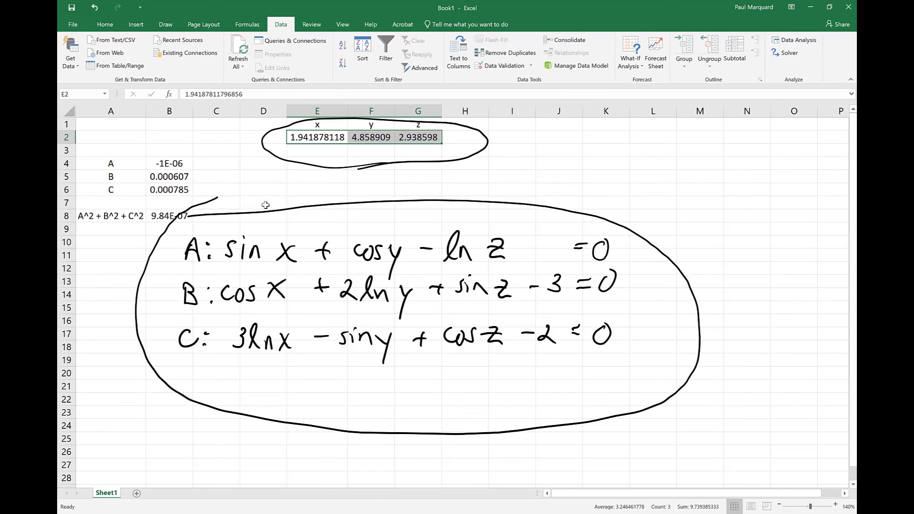